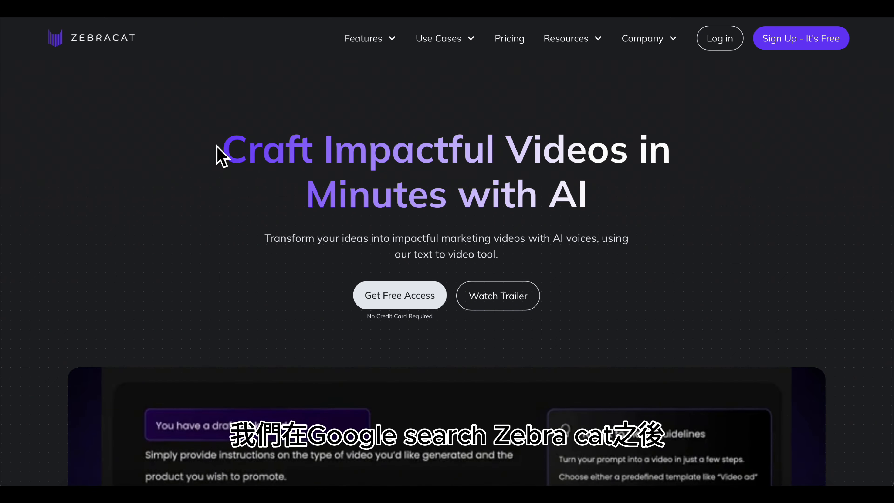
- Sign up for a free Zebracat account and save Video Editor as the starting role
left_click(783, 47)
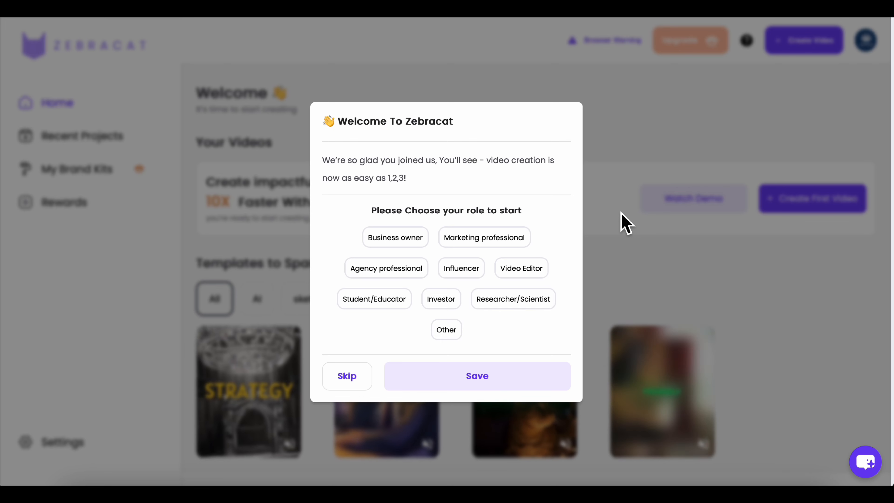
left_click(520, 270)
left_click(472, 374)
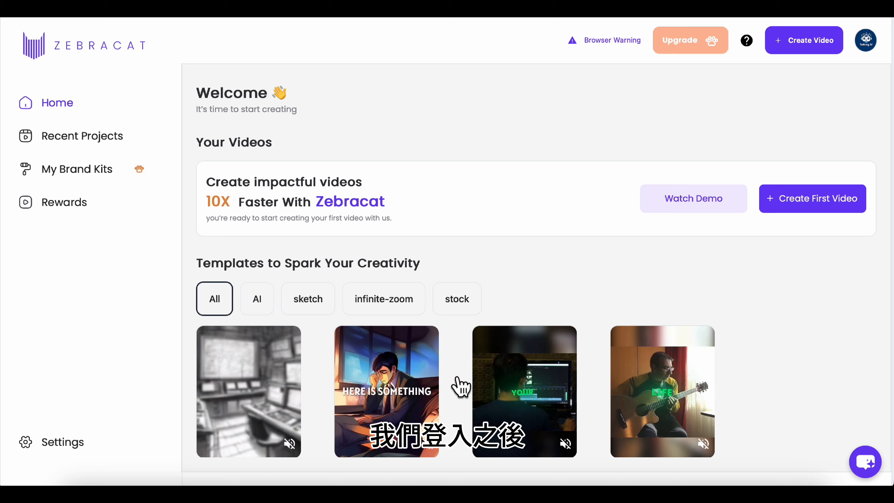
- Open the demo tutorials, look through the list of available videos, and close it
scroll(447, 251, "down", 1)
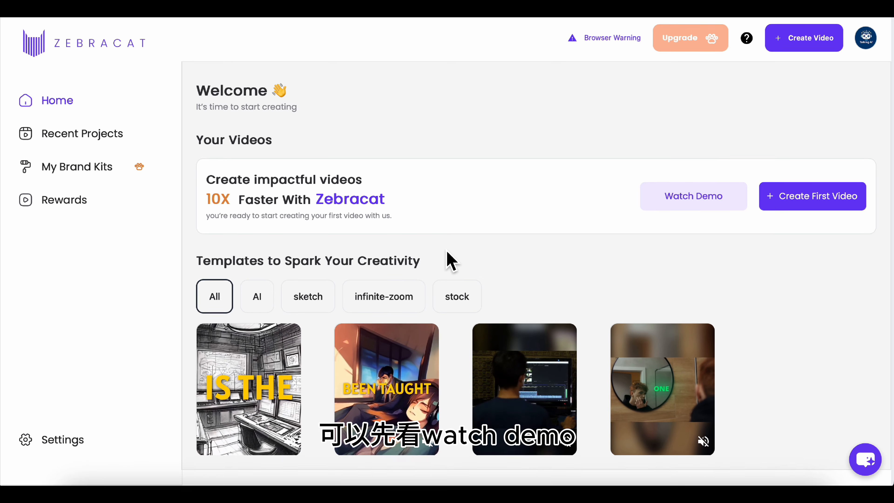
scroll(447, 251, "up", 1)
scroll(505, 224, "down", 1)
scroll(505, 224, "up", 1)
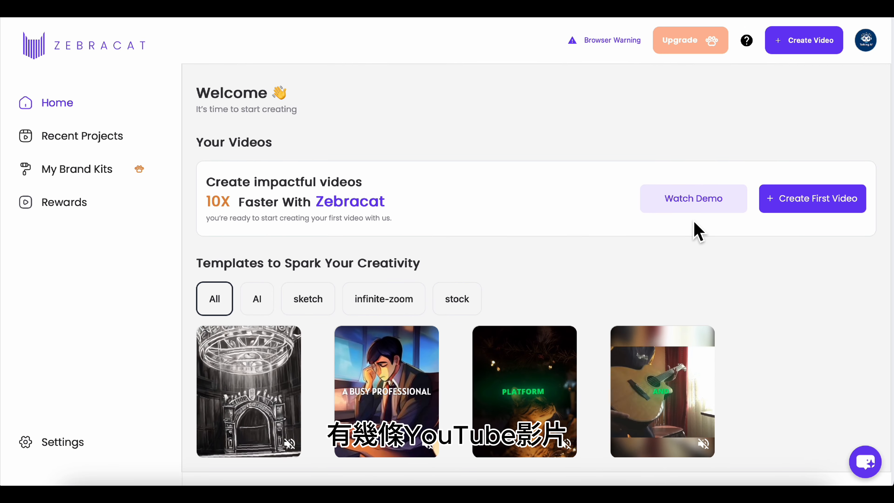
left_click(707, 204)
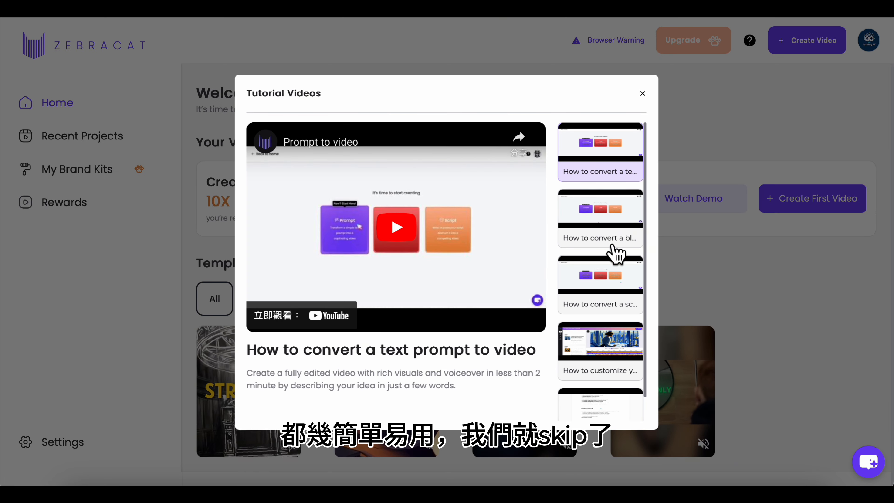
scroll(617, 253, "down", 1)
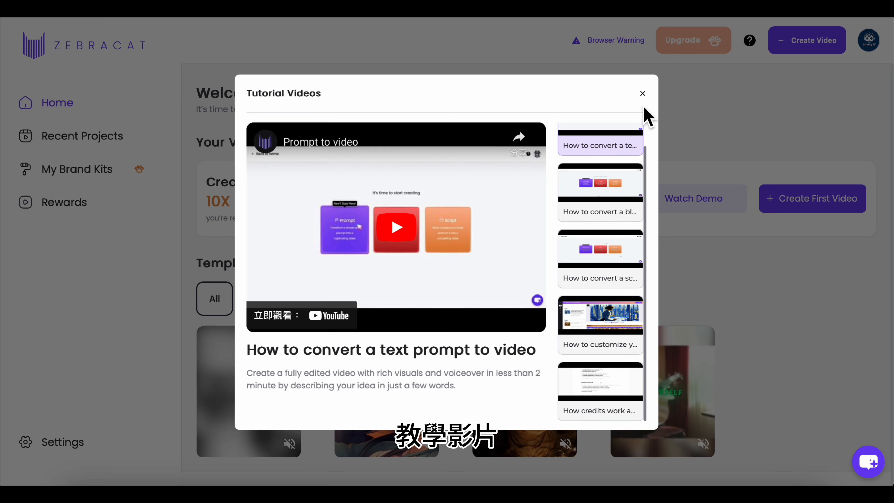
left_click(641, 95)
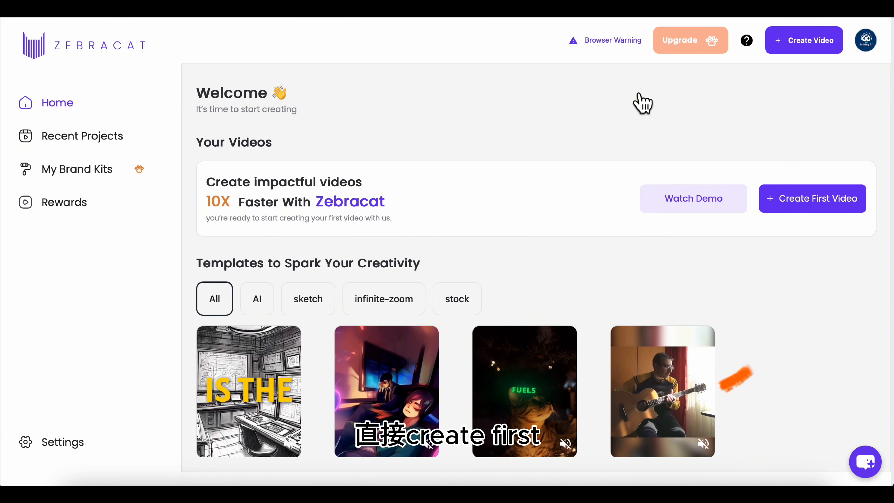
- Start the first video from a text prompt and set its video format to 9:16
left_click(820, 211)
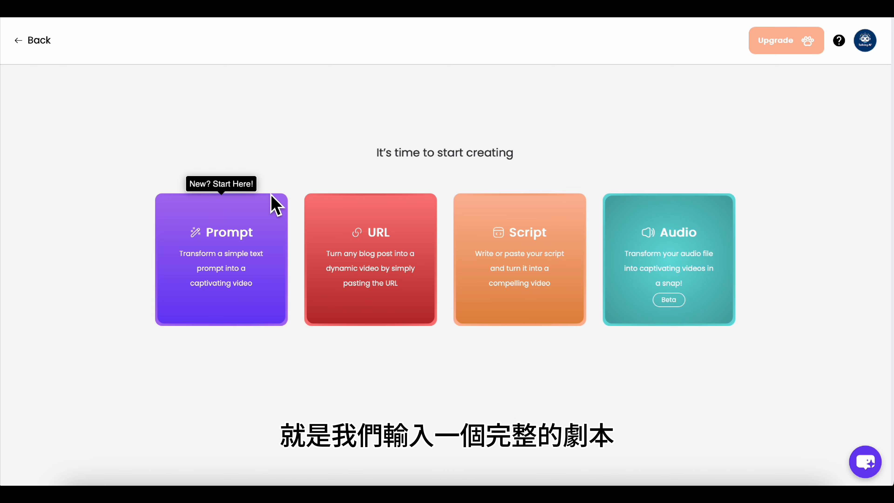
left_click(226, 299)
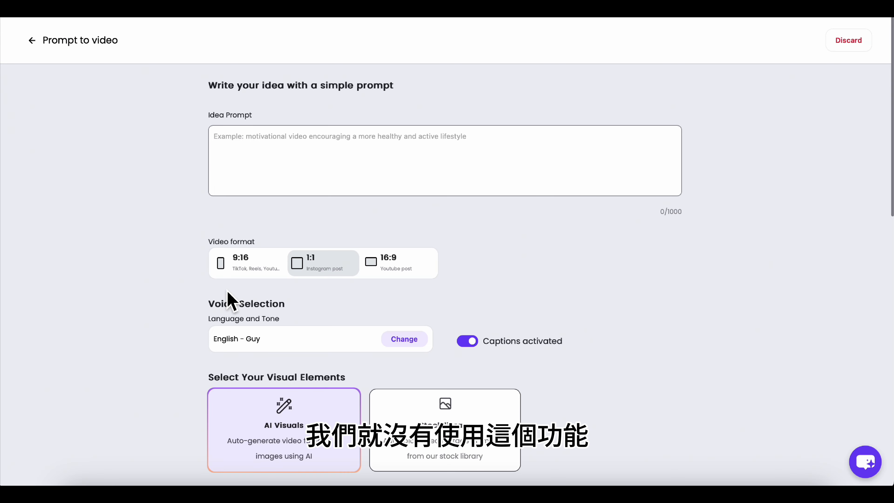
left_click(239, 269)
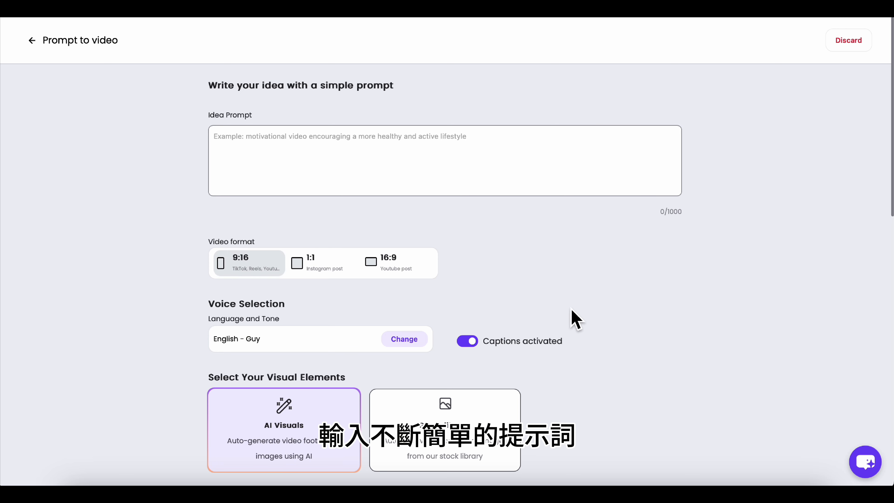
- Open the voice selection and look through the English voices and the available accents
scroll(575, 319, "down", 3)
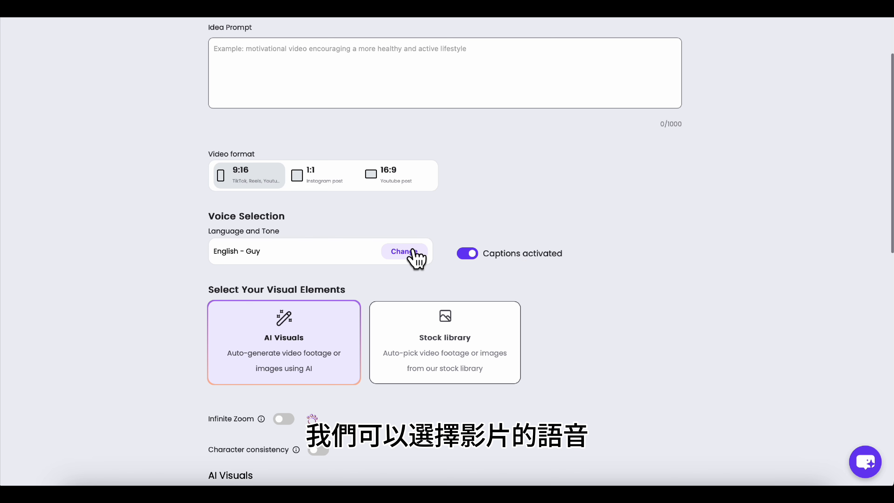
left_click(404, 253)
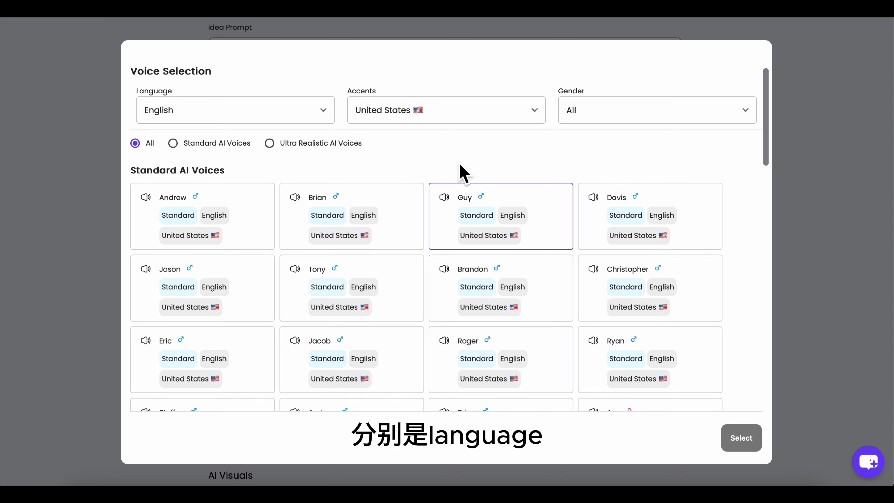
scroll(458, 172, "down", 2)
scroll(461, 202, "up", 2)
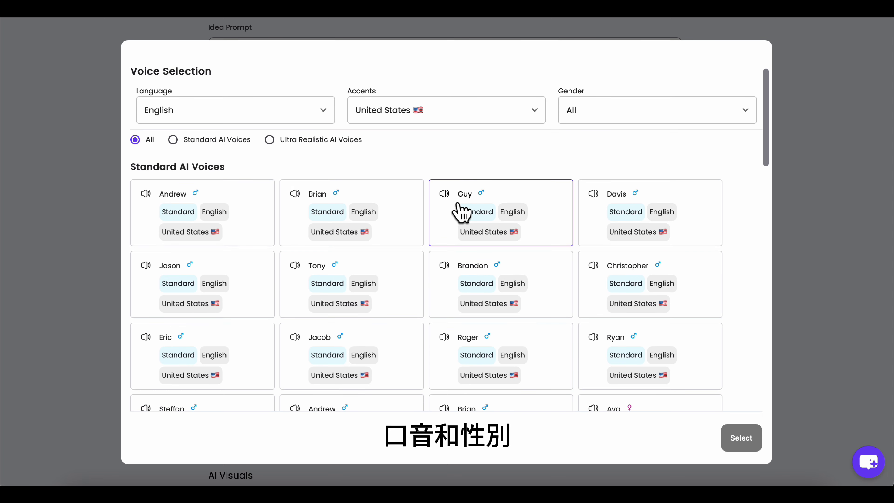
scroll(421, 300, "down", 10)
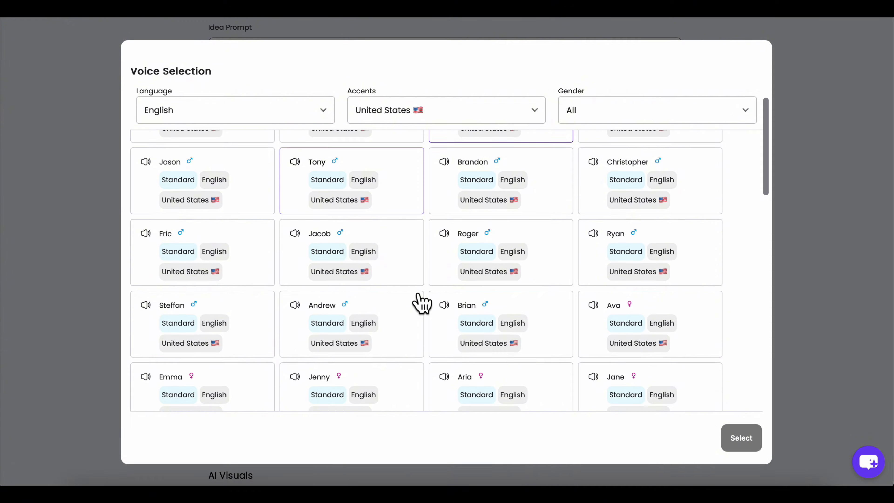
scroll(421, 300, "down", 5)
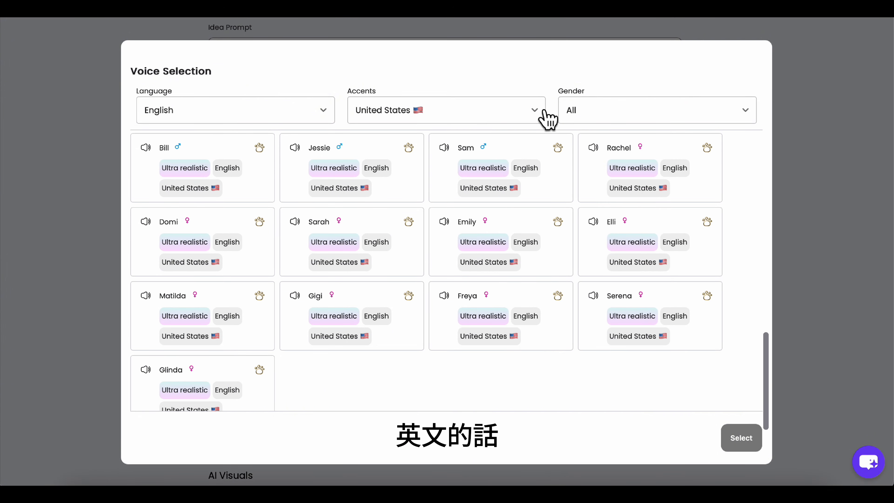
left_click(535, 119)
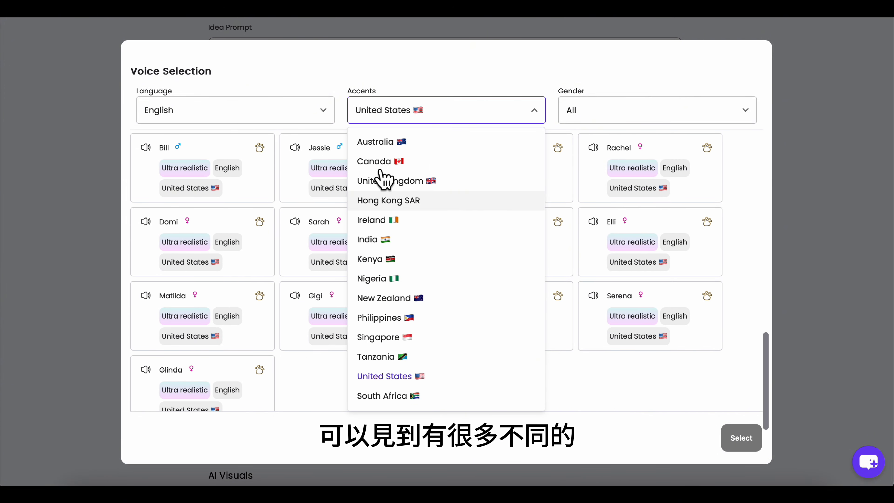
- Set the voice language to Chinese and select the female Wu-Simplified voice Xiaotong for the video
left_click(322, 111)
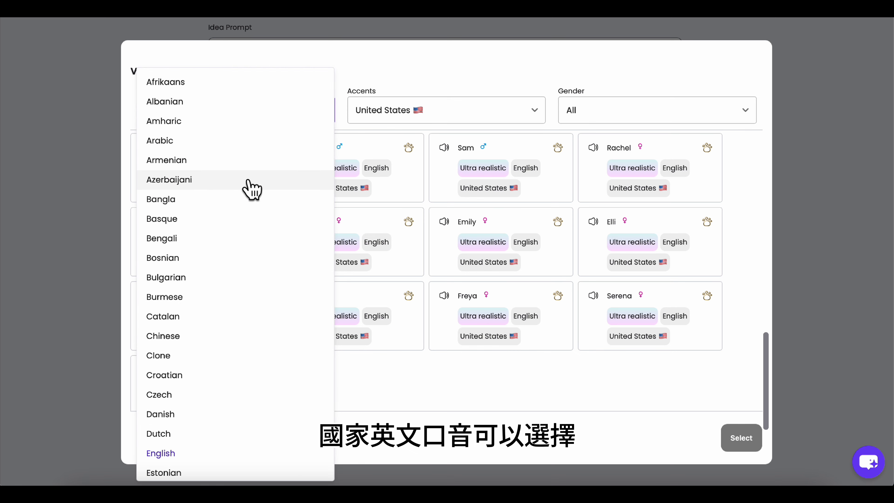
scroll(249, 190, "down", 5)
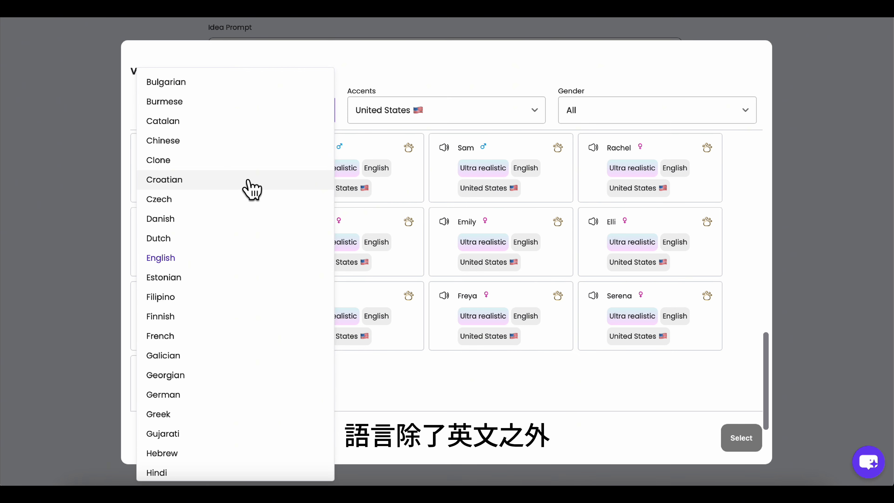
scroll(251, 190, "down", 2)
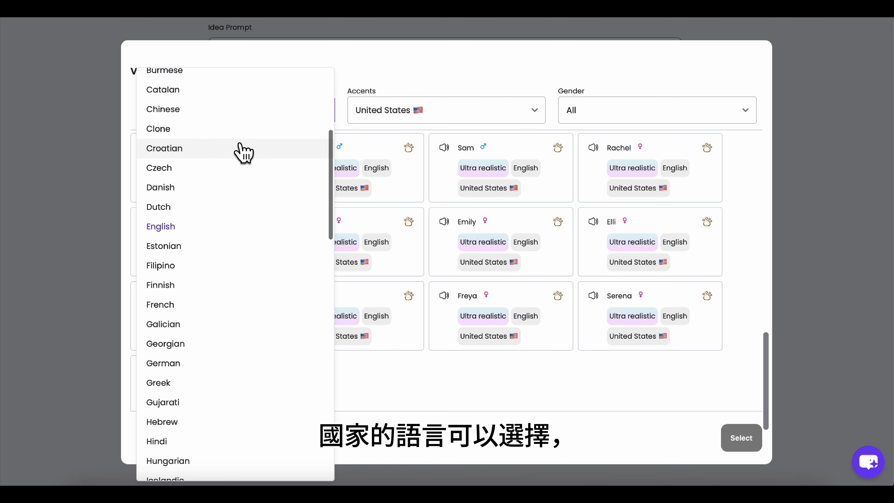
scroll(235, 234, "up", 2)
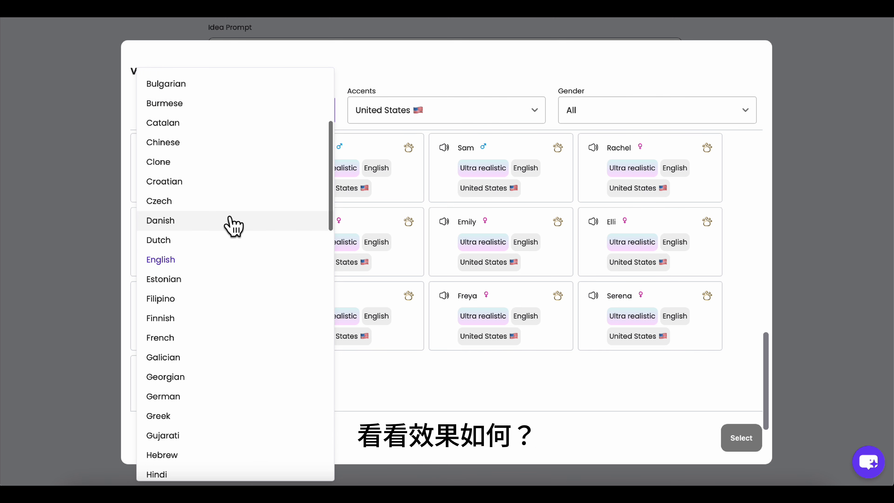
left_click(210, 149)
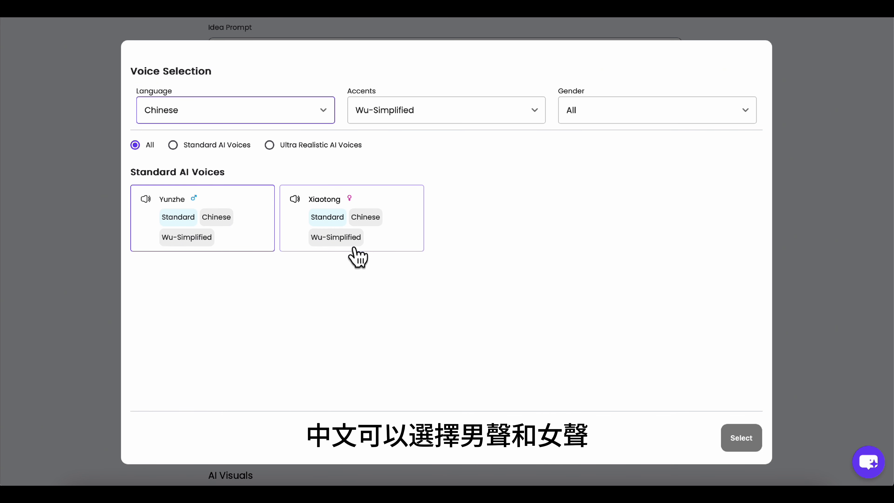
left_click(396, 246)
left_click(625, 123)
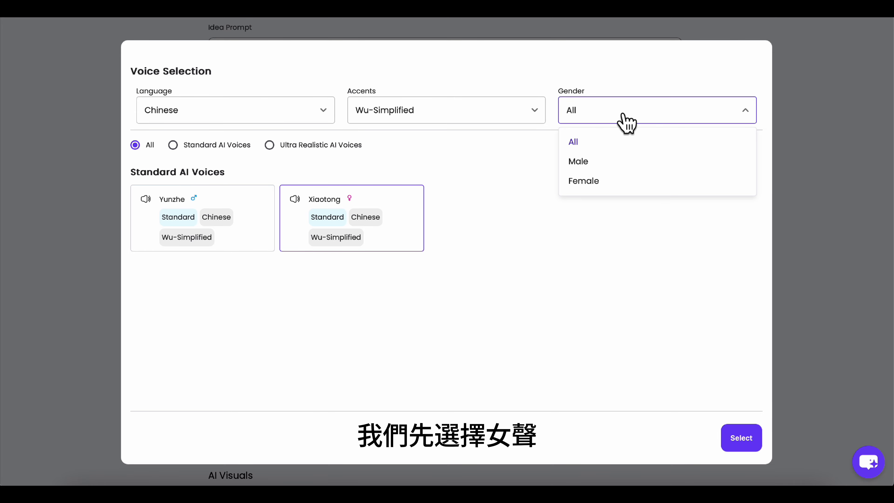
left_click(633, 111)
left_click(741, 441)
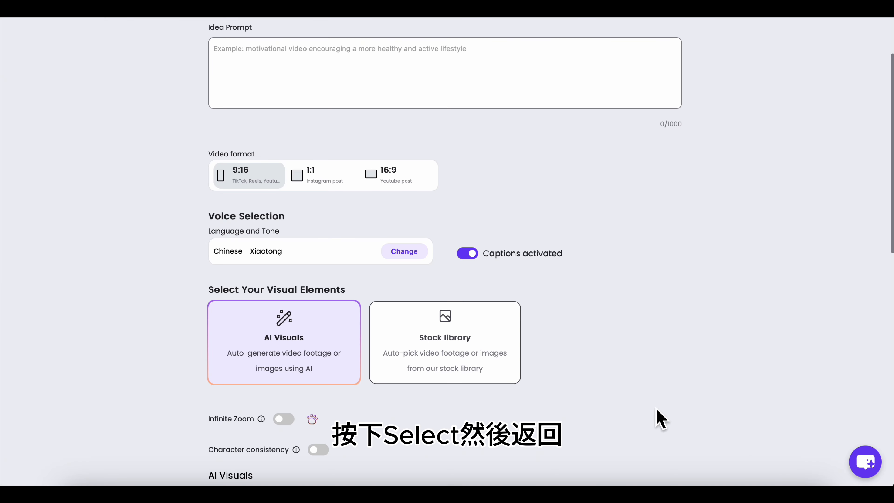
- Browse the AI visual styles and choose the Realistic style for the video
scroll(549, 311, "down", 5)
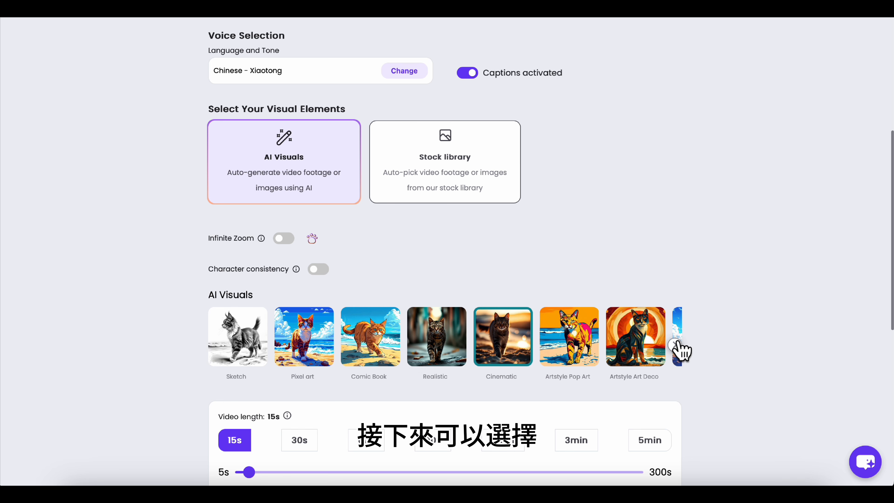
left_click(678, 351)
left_click(677, 350)
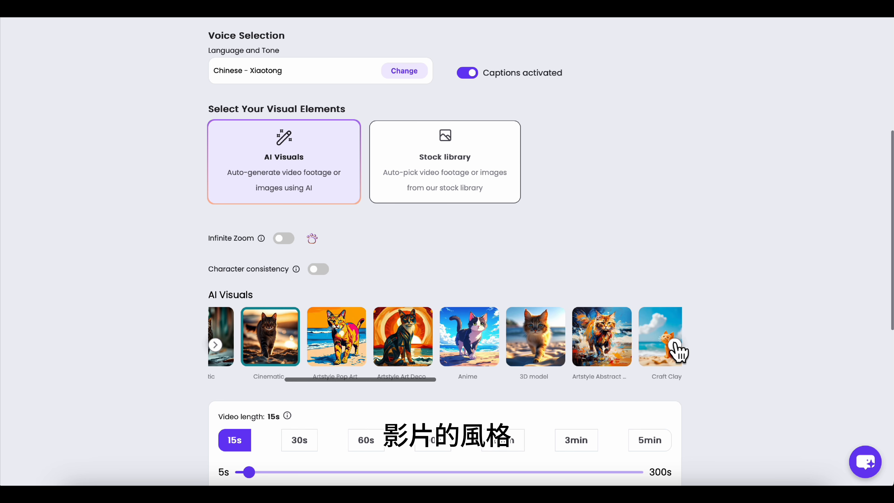
left_click(677, 350)
left_click(678, 350)
left_click(677, 350)
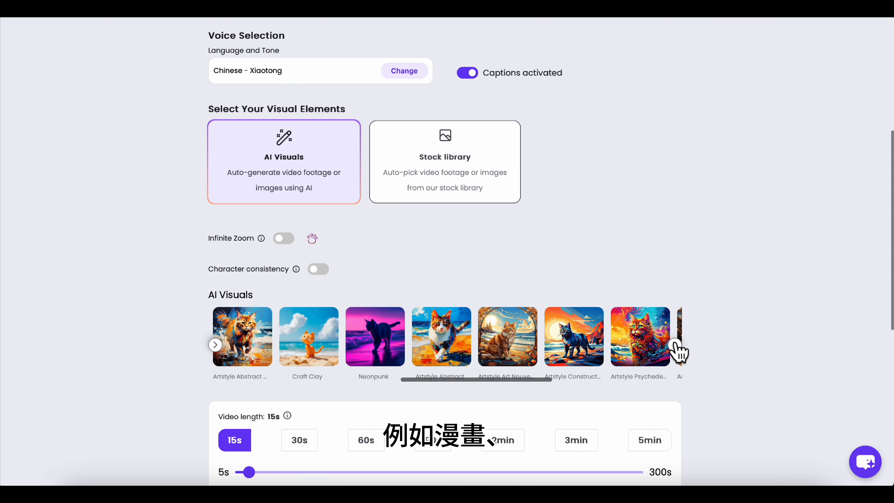
left_click(675, 344)
left_click(675, 345)
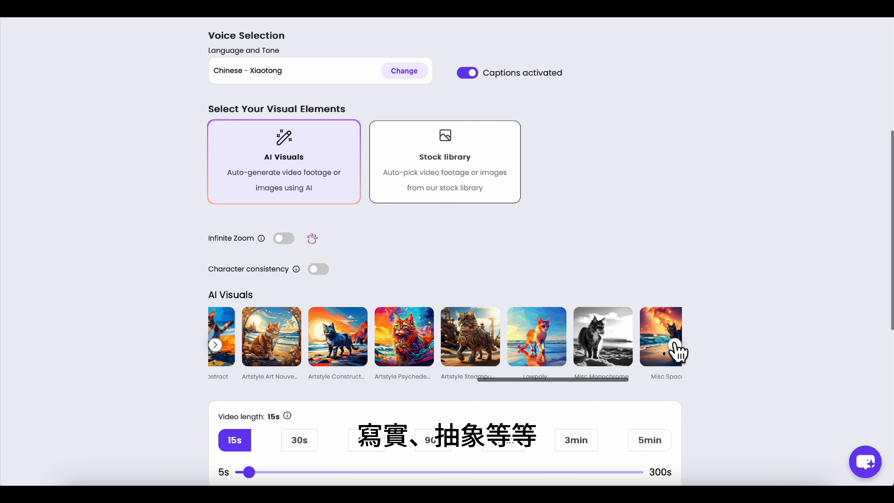
left_click(675, 345)
left_click(674, 345)
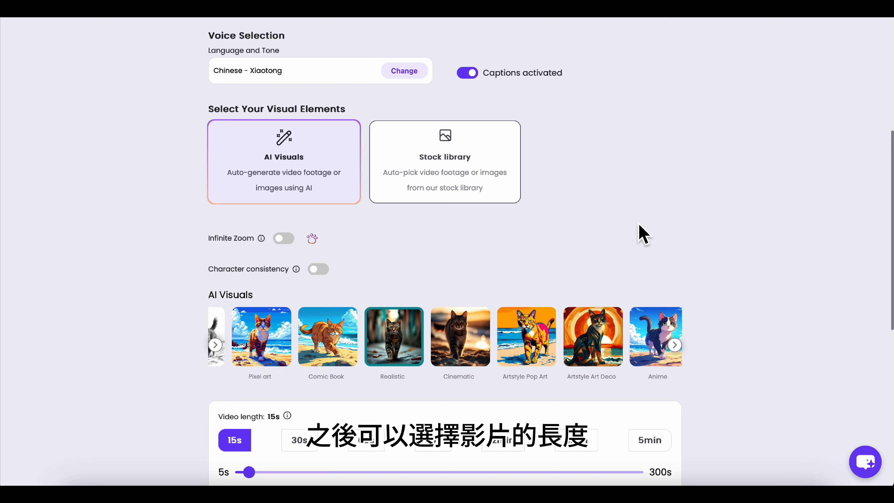
- Set the music mood to Energetic in the advanced settings
scroll(640, 234, "down", 3)
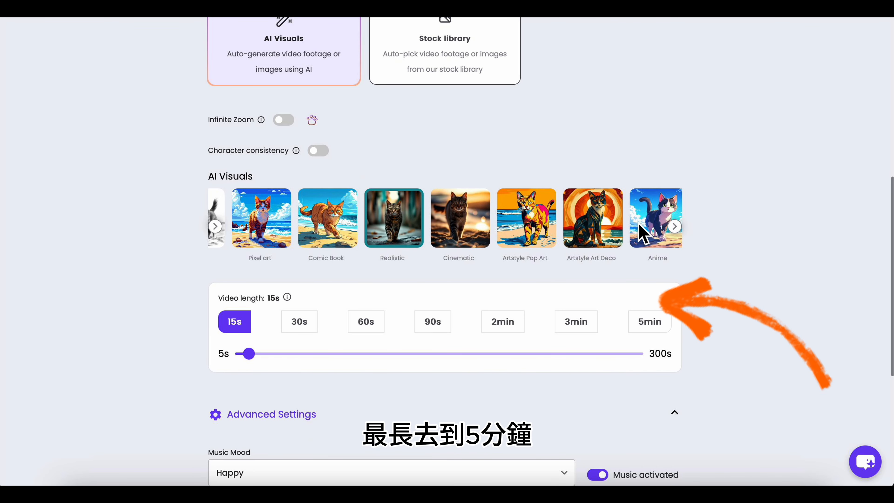
scroll(642, 233, "down", 5)
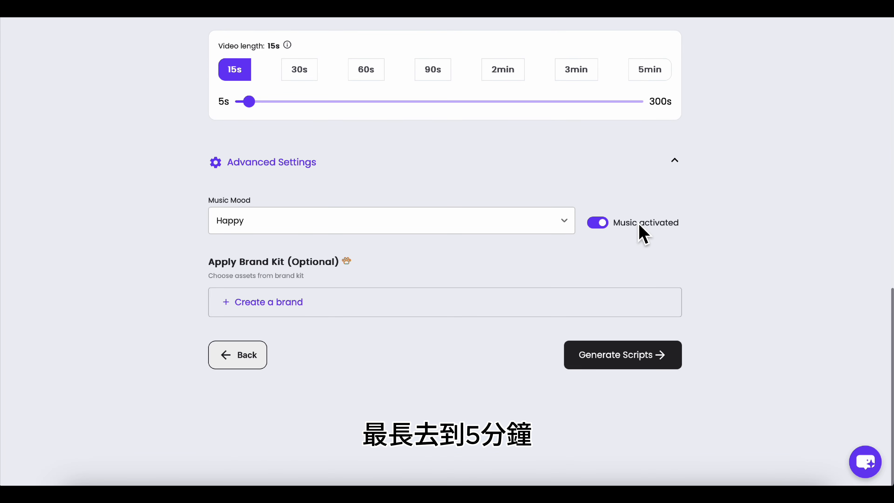
left_click(563, 225)
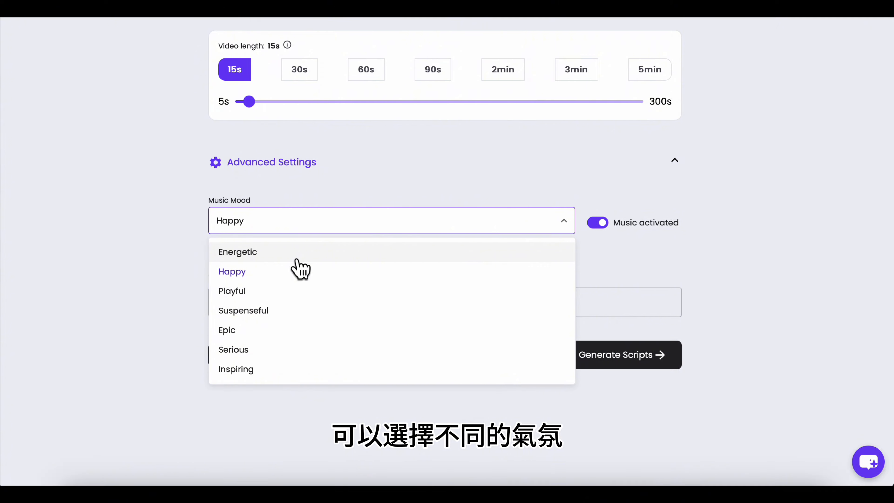
left_click(305, 252)
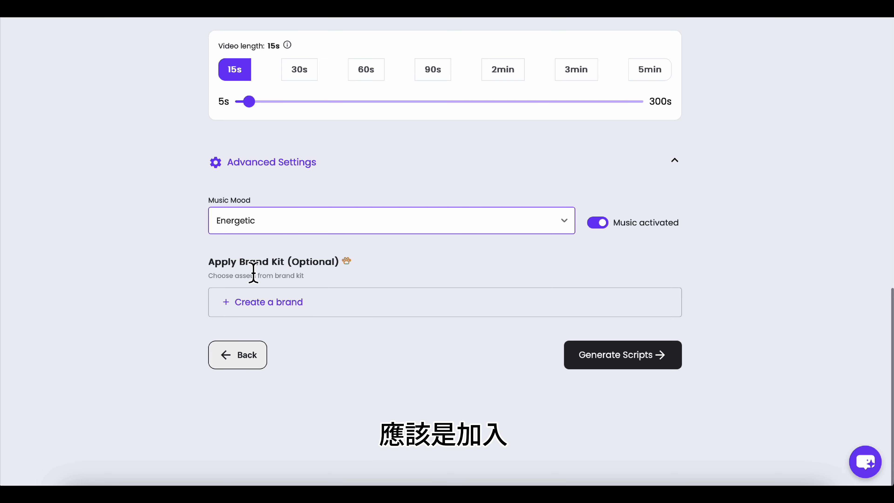
- Enter the idea prompt "a grey rabbit run in forest" for the video
scroll(300, 273, "up", 15)
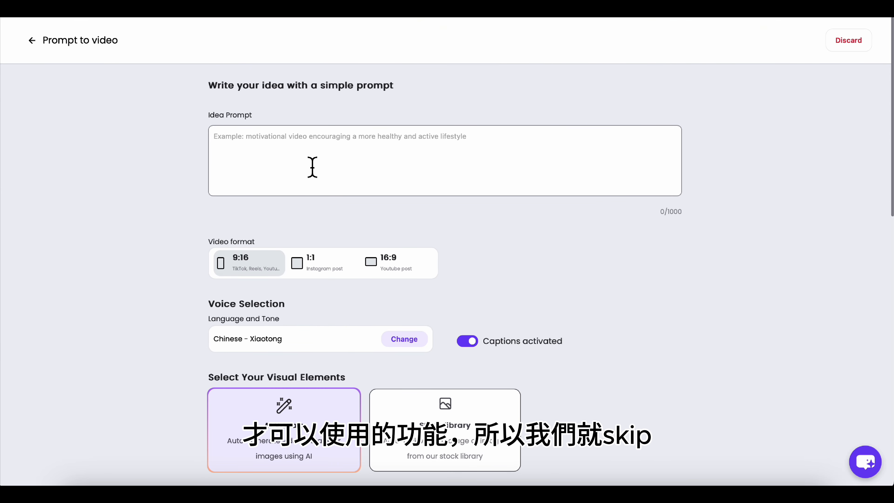
left_click(321, 155)
type("a grey")
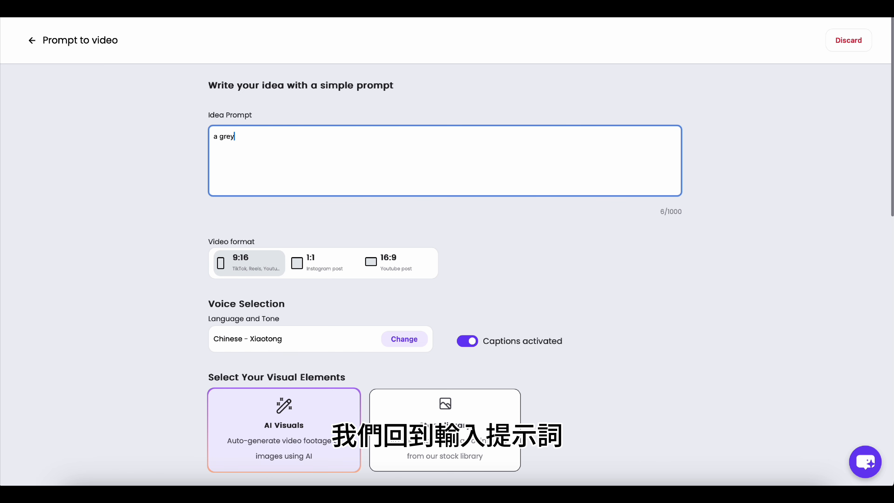
type(" rabbi")
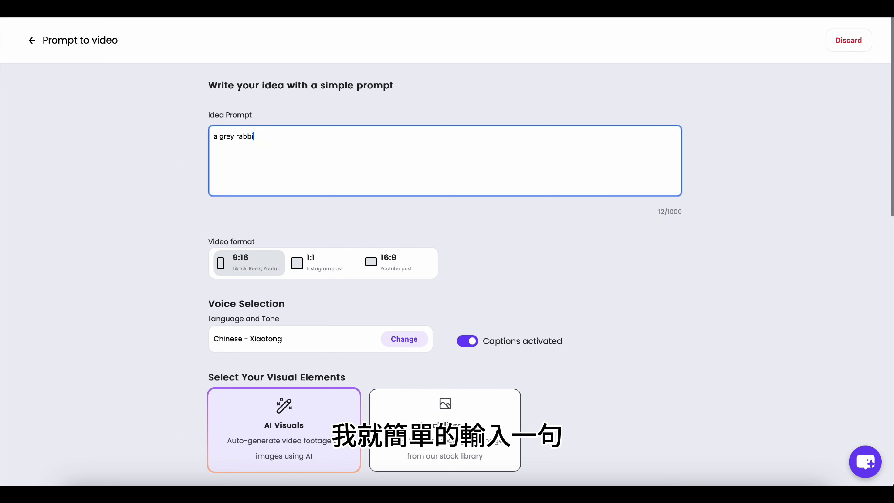
type("t run in")
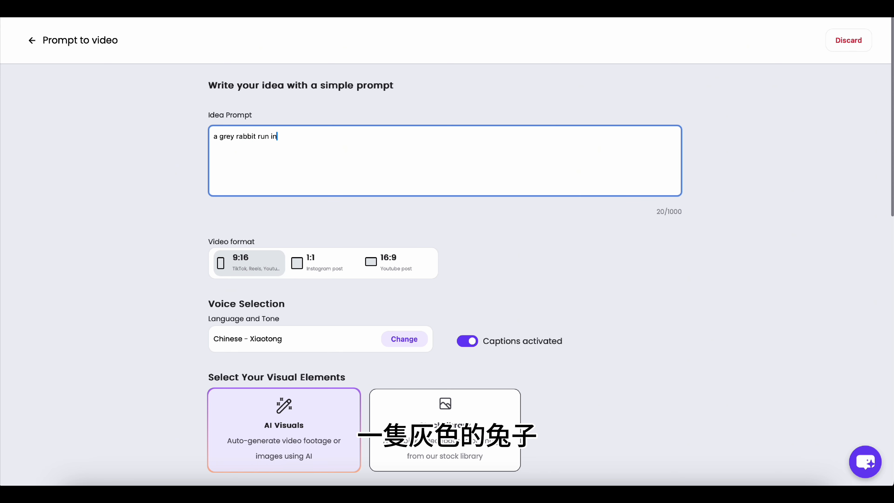
type(" forest")
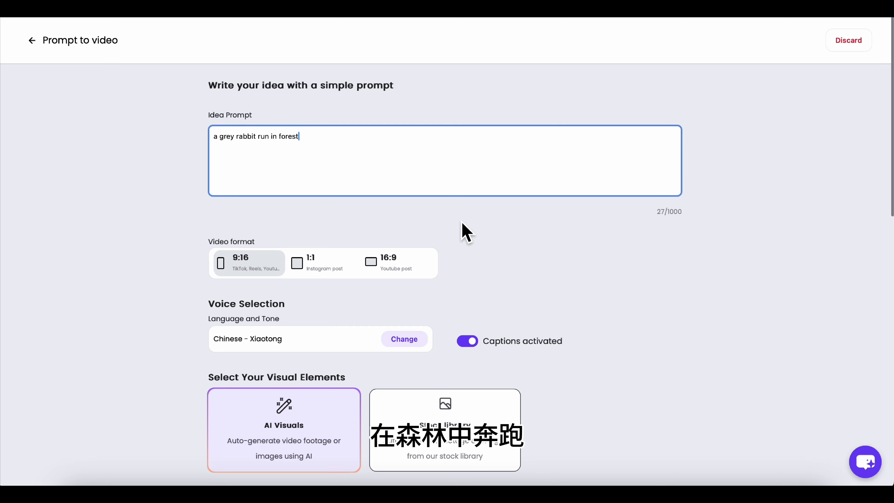
- Generate the scripts from the entered idea prompt and video settings
scroll(464, 232, "down", 1)
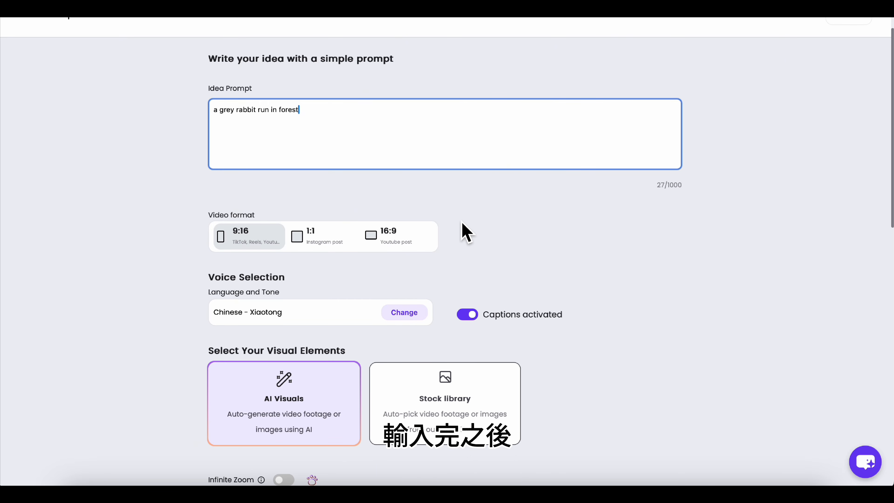
scroll(463, 231, "down", 10)
scroll(463, 232, "down", 6)
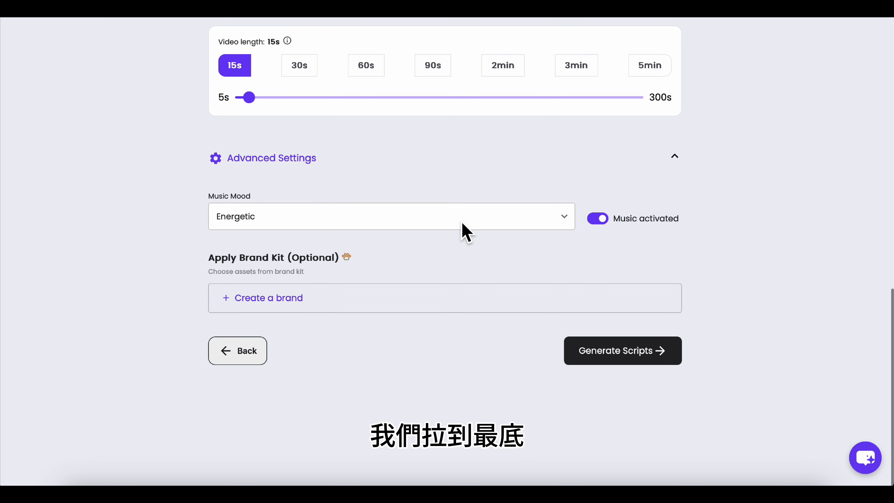
left_click(626, 364)
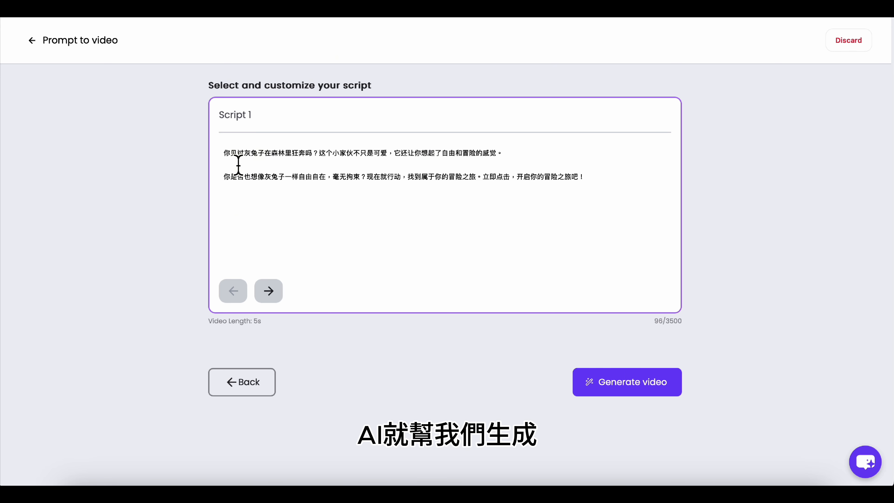
- Go through the three generated scripts, choose Script 2 and generate the video from it
left_click(269, 290)
left_click(269, 291)
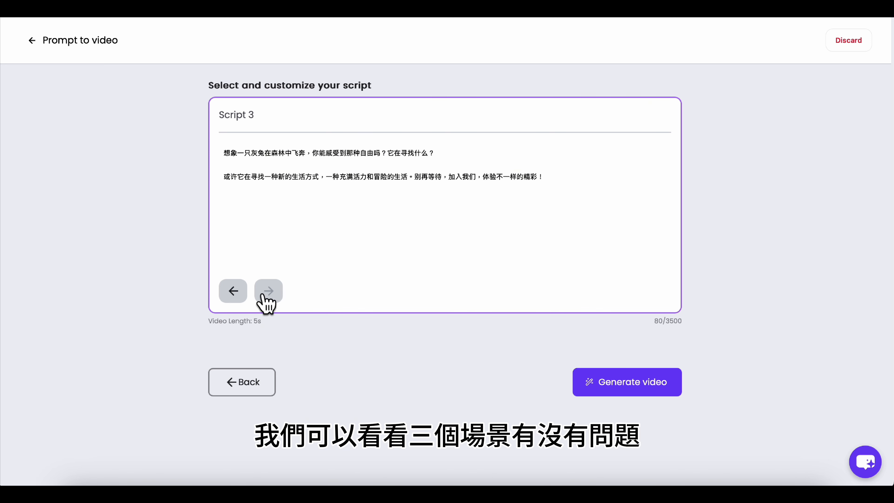
left_click(234, 290)
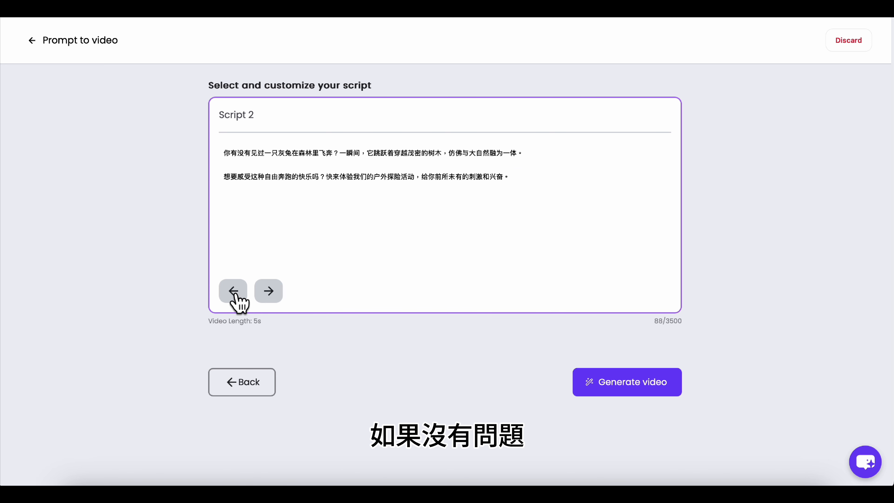
left_click(234, 291)
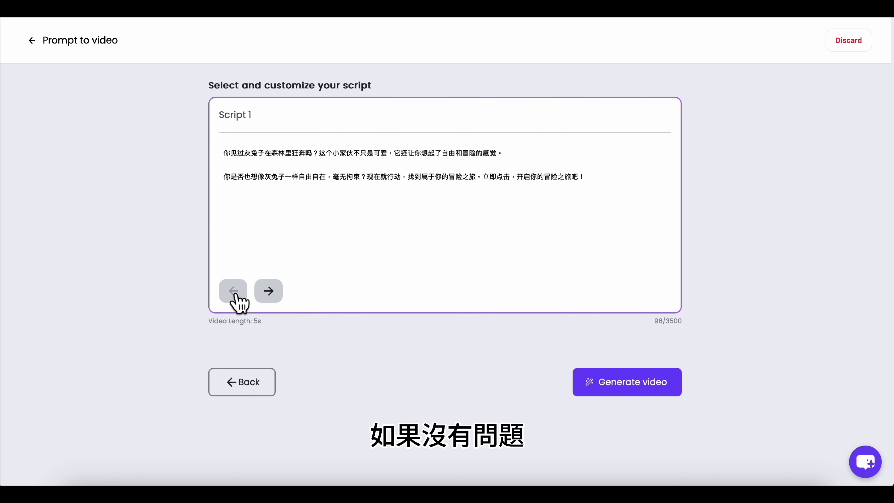
left_click(269, 291)
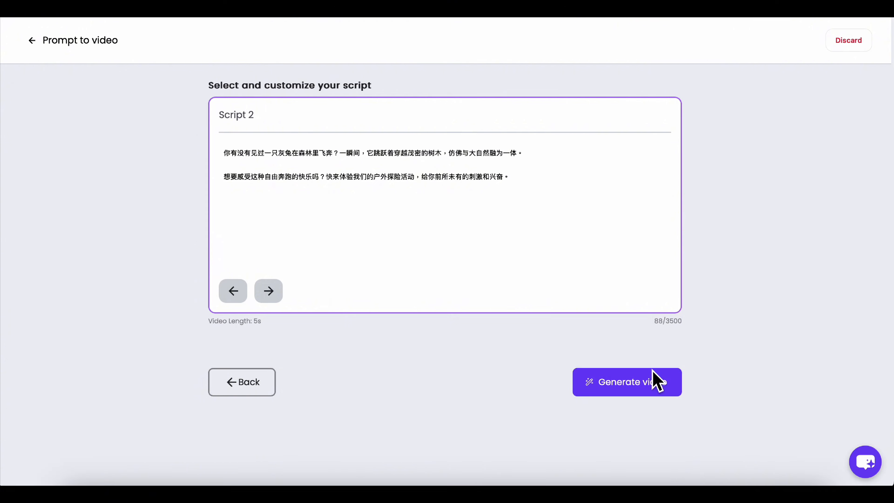
left_click(647, 386)
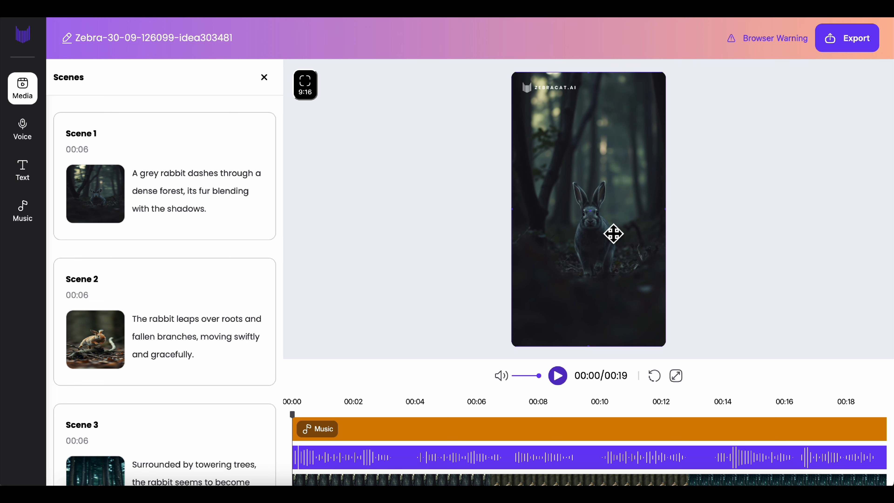
- Play the generated rabbit video in the editor preview and pause it near the end
left_click(588, 288)
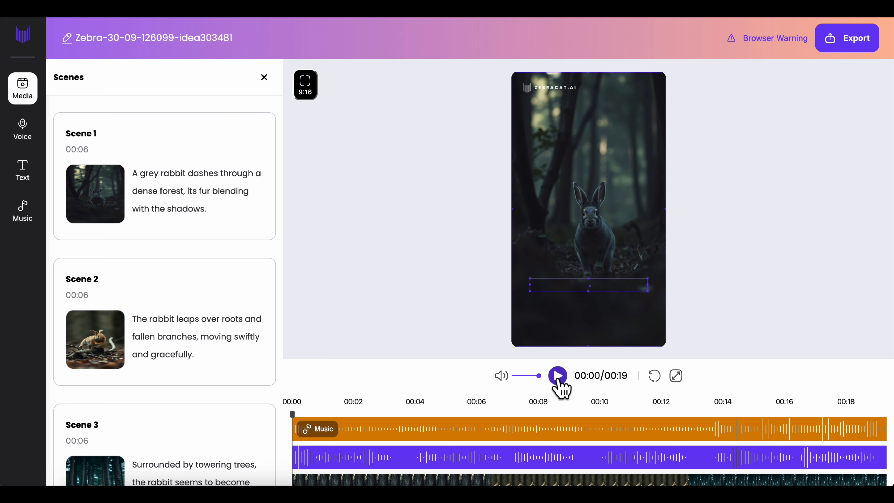
left_click(558, 377)
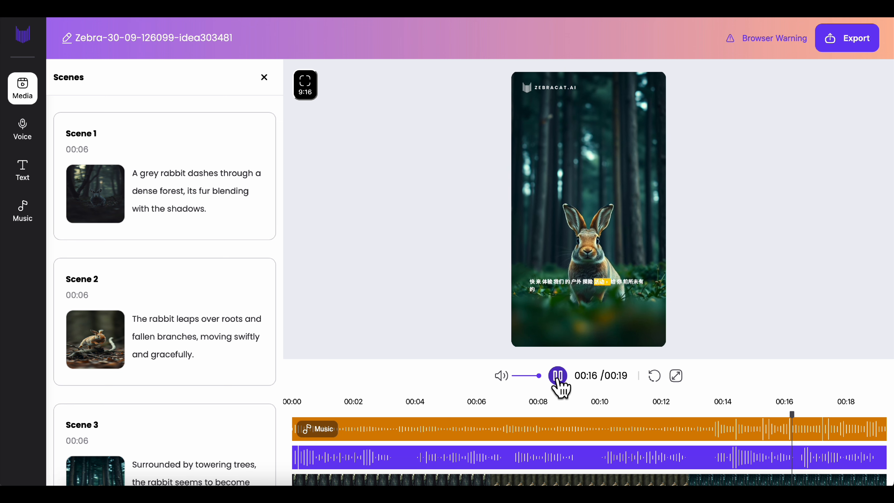
left_click(558, 376)
- Replace the Scene 2 image with newly AI-generated footage, using the existing scene description as the prompt
scroll(216, 266, "down", 2)
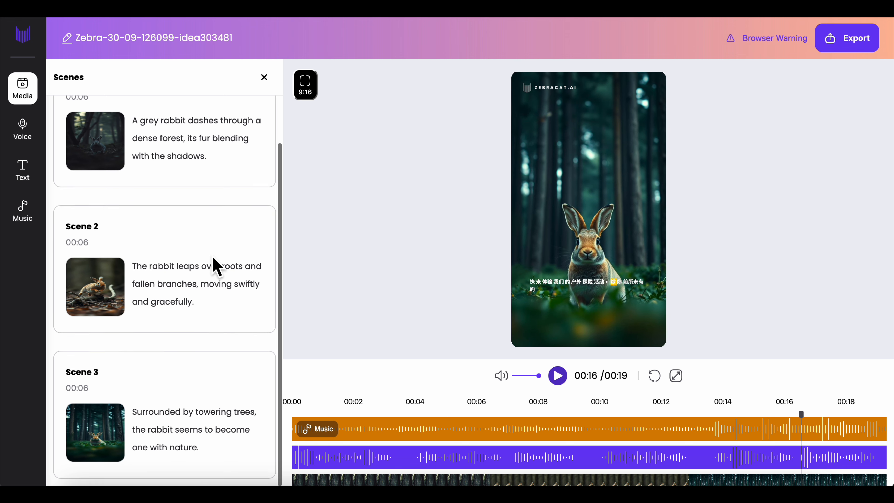
mouse_move(210, 261)
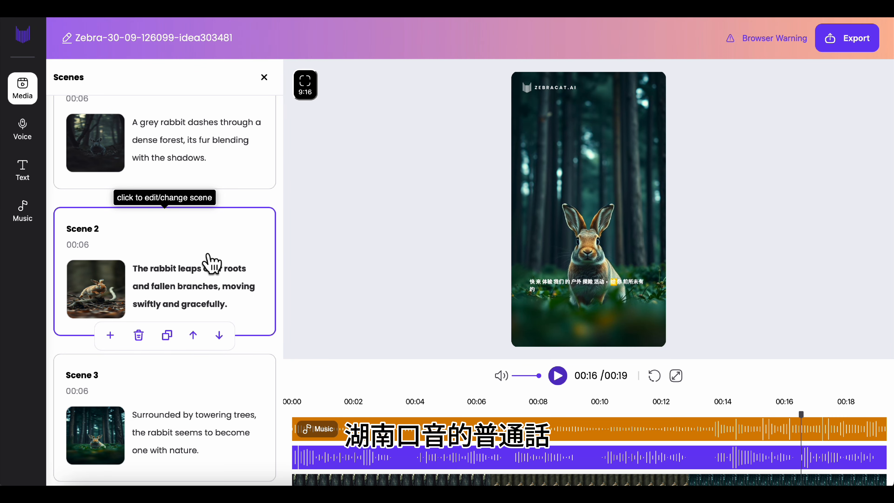
left_click(239, 185)
left_click(208, 260)
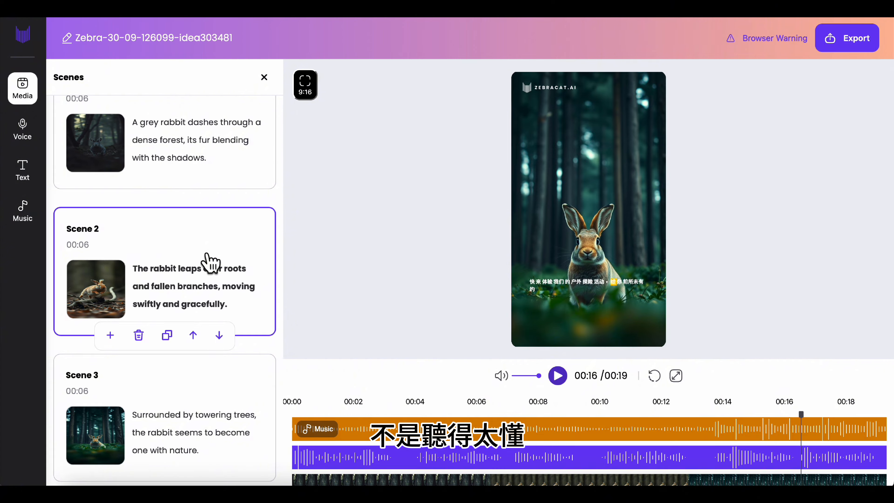
left_click(208, 262)
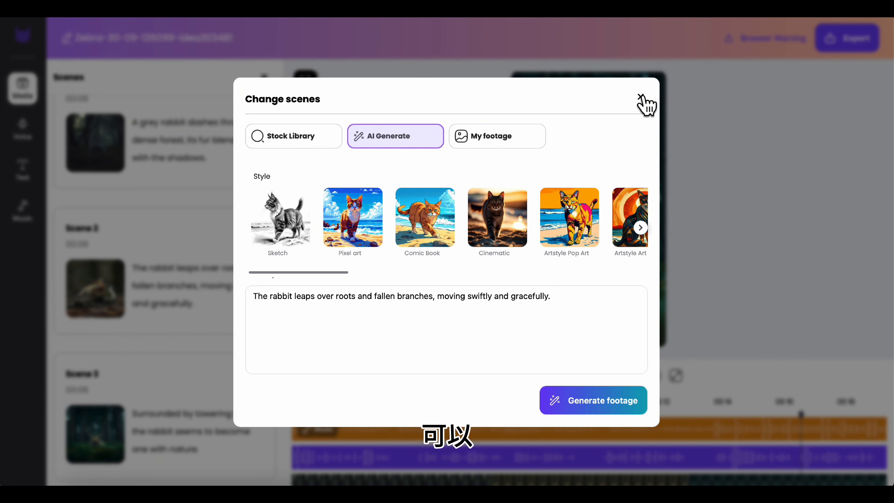
left_click(594, 408)
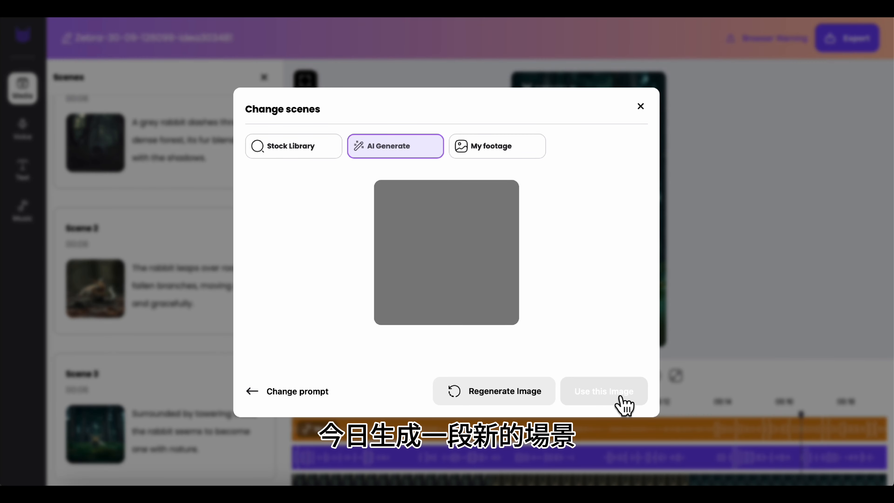
left_click(613, 396)
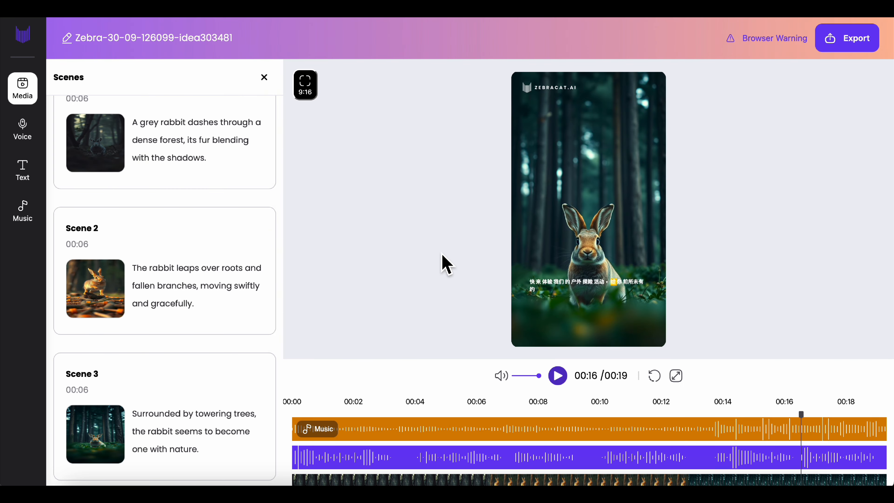
- Export the video at 720 resolution with medium compression and start rendering
left_click(851, 44)
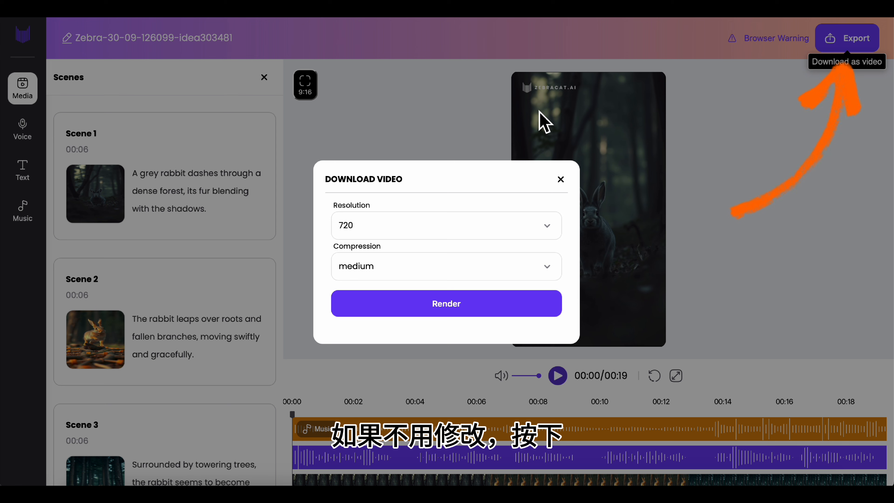
left_click(485, 226)
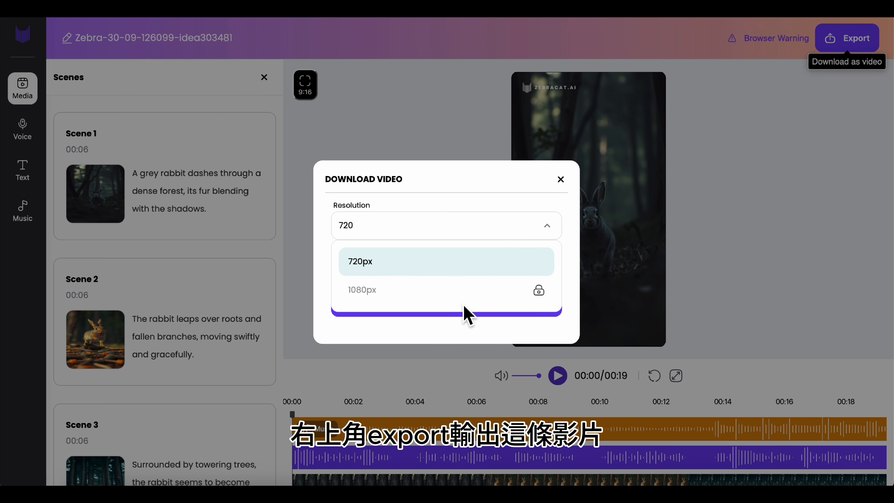
left_click(442, 256)
left_click(482, 264)
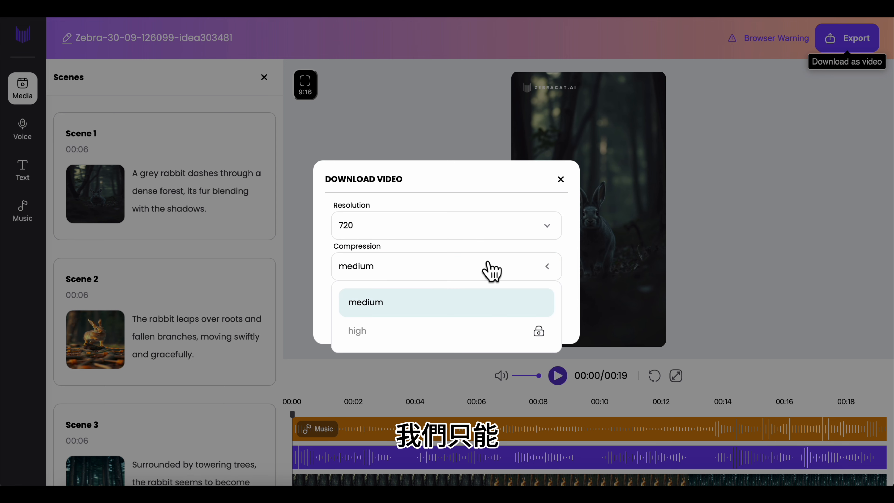
left_click(440, 301)
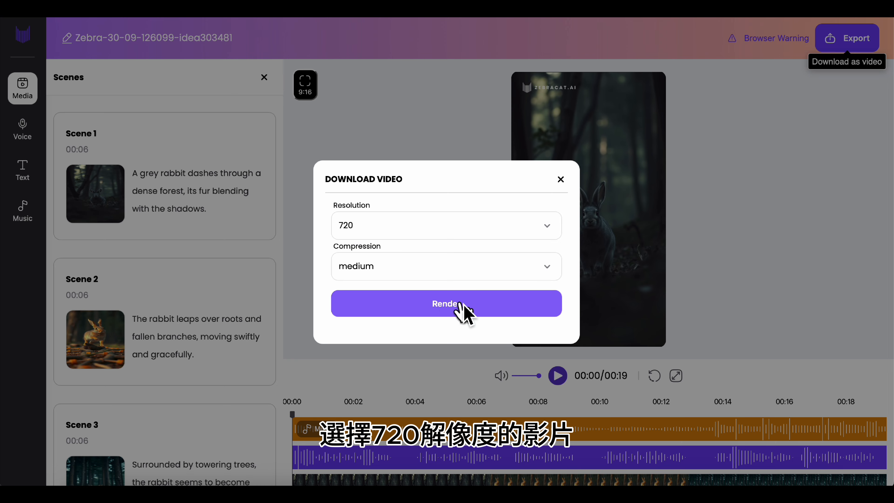
left_click(460, 303)
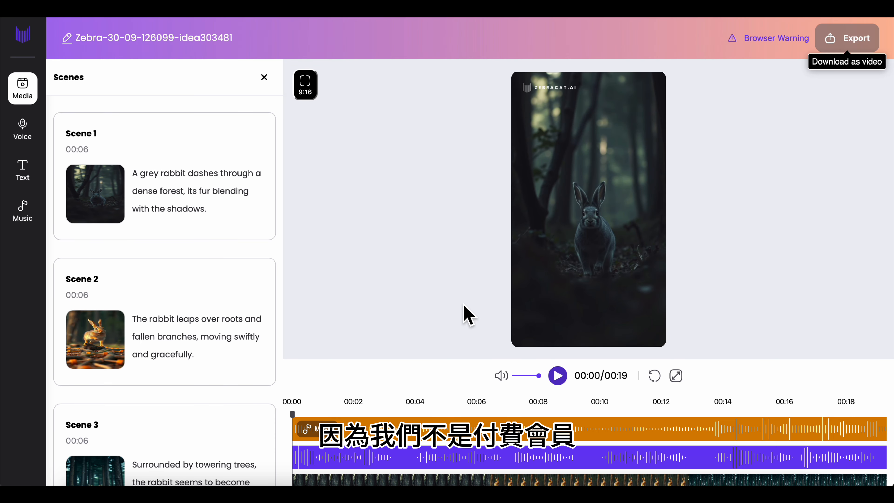
- Read and acknowledge the browser warning, and allow the download of the rendered video from the editor site
left_click(789, 41)
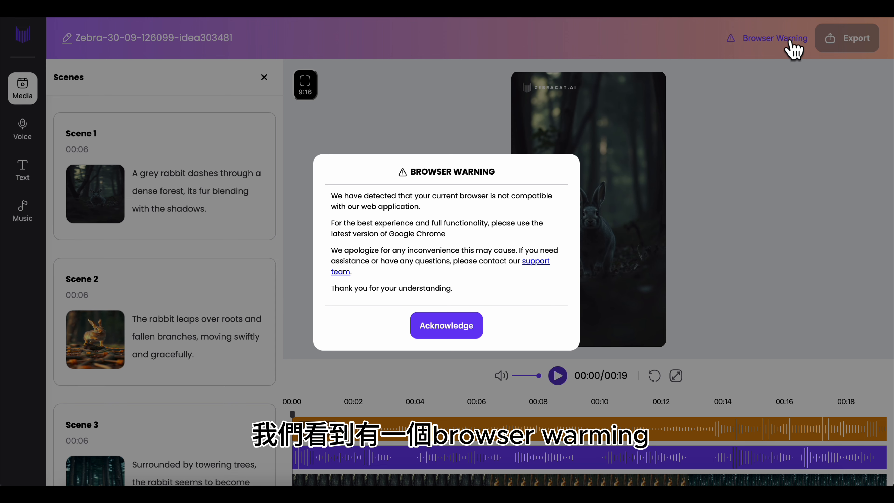
left_click(447, 326)
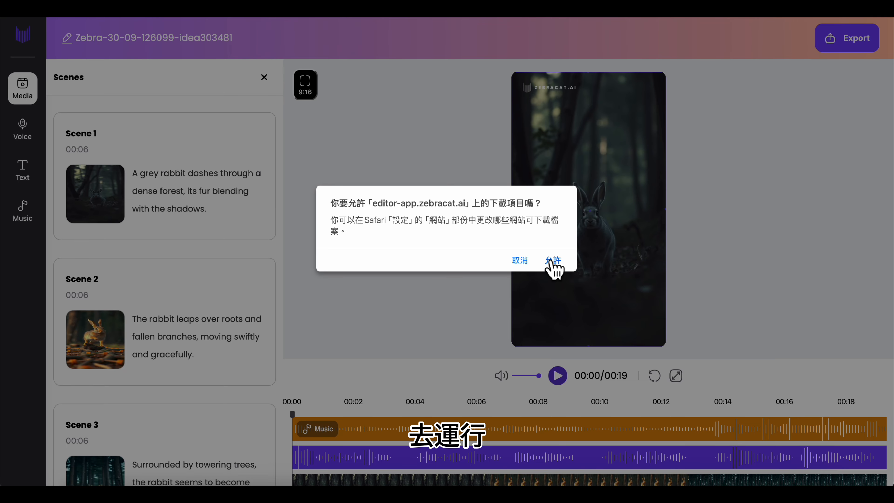
left_click(553, 261)
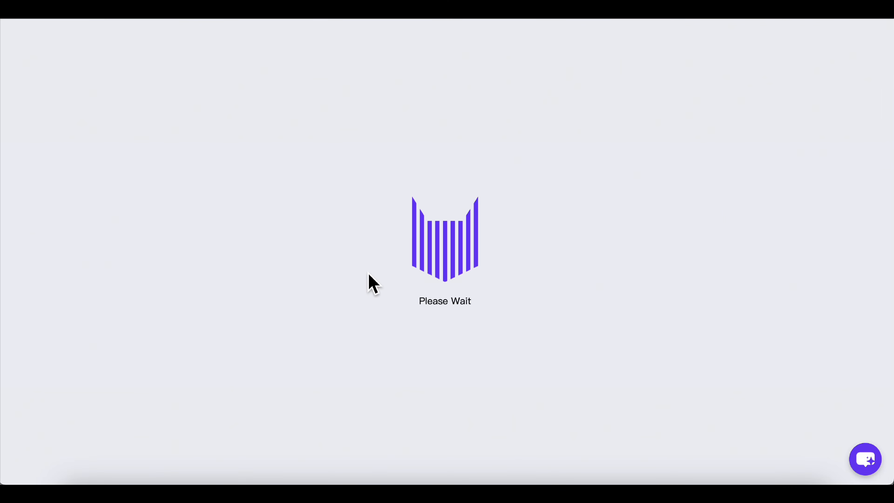
left_click(299, 114)
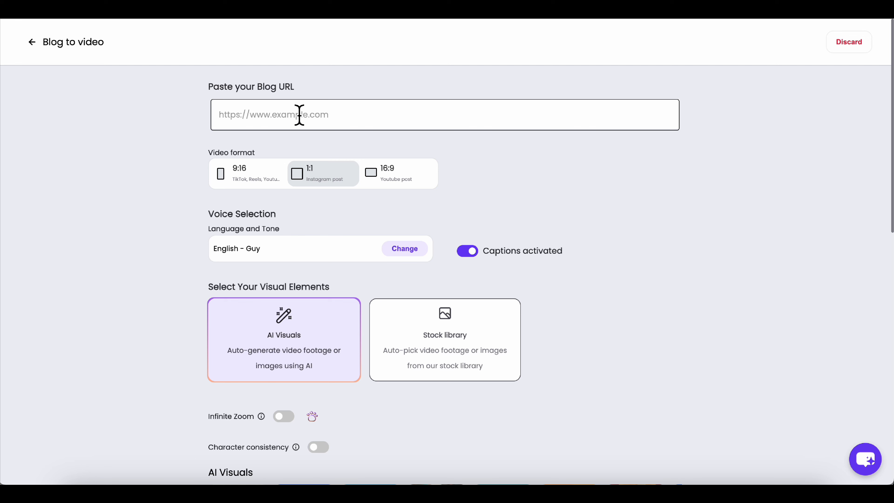
type("https://talkingaiss.com/2024/09/04/hotshot-ai-快速生成動畫的最佳文字轉影片工具/")
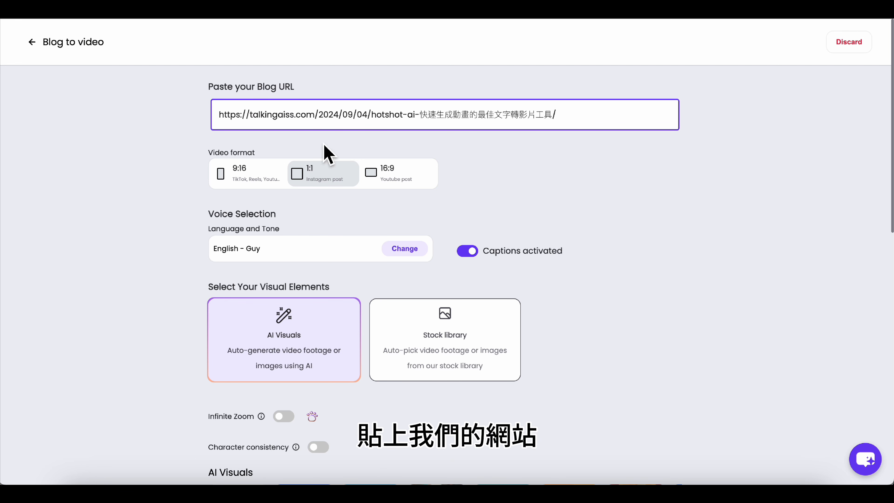
left_click(384, 178)
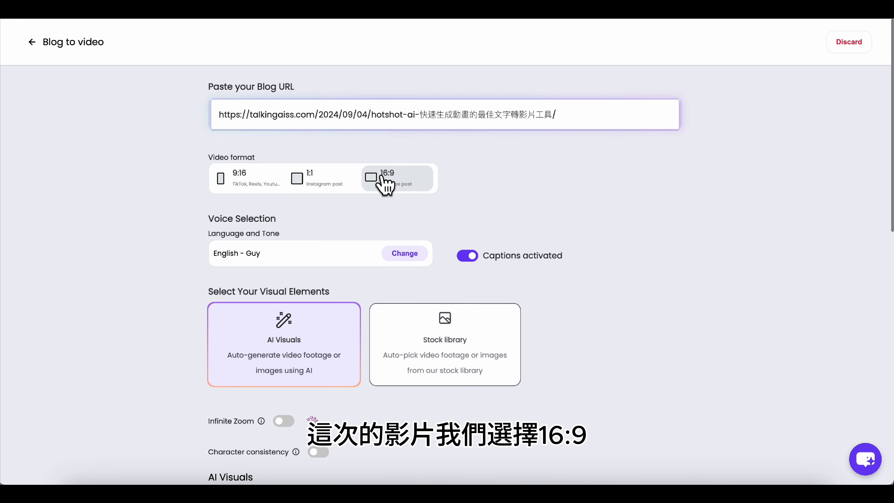
- Look through the United States English voices without changing the selected voice, and view the AI visual styles
left_click(400, 255)
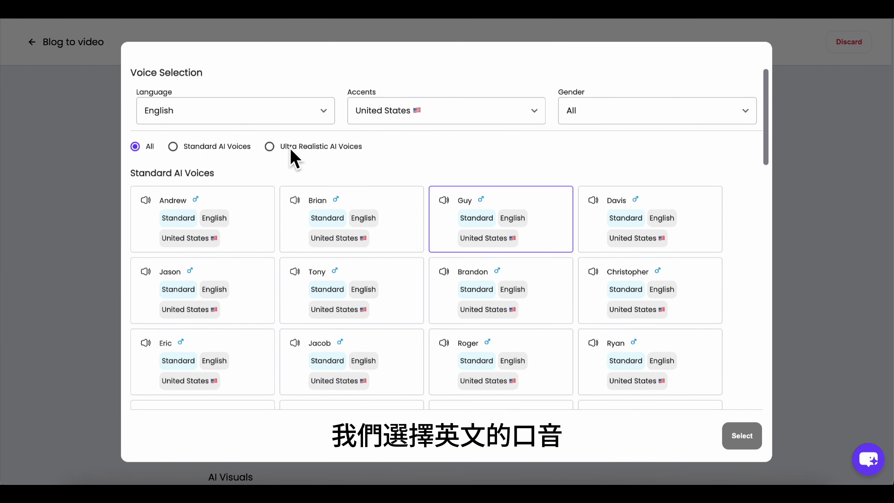
left_click(787, 262)
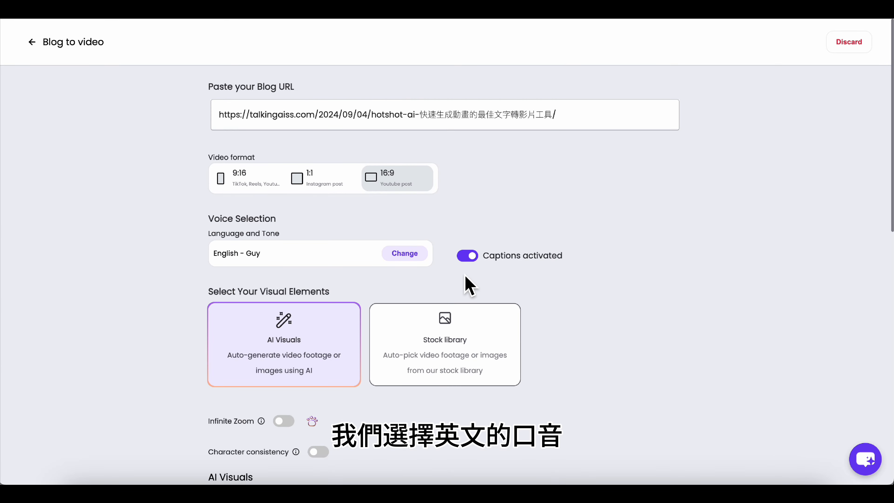
scroll(464, 275, "down", 5)
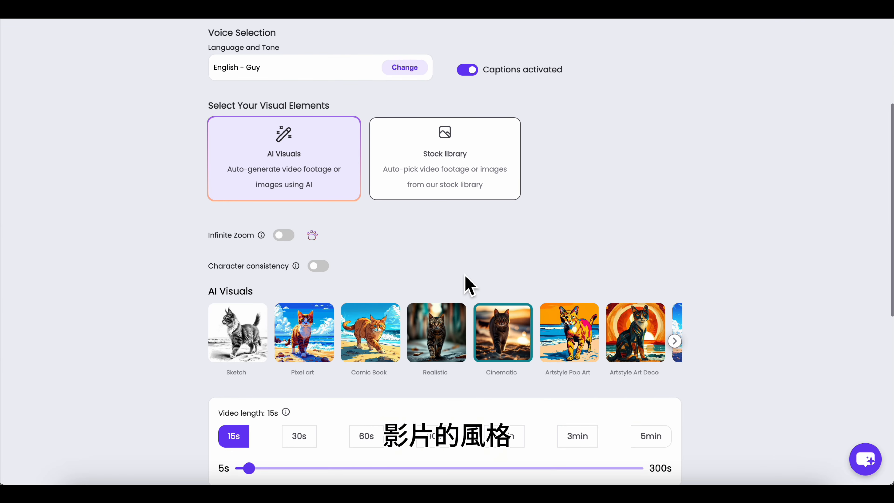
- Keep the Cinematic style and the 15s video length, and set the music mood to Inspiring
scroll(471, 322, "down", 8)
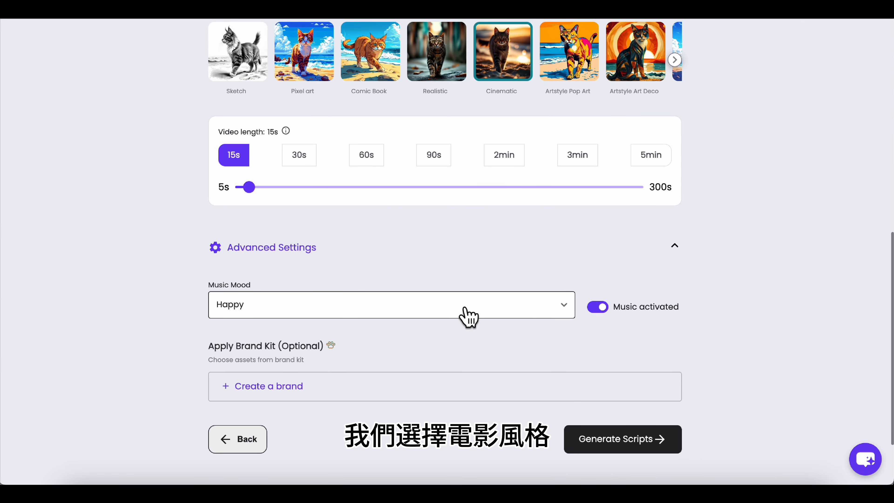
left_click(299, 157)
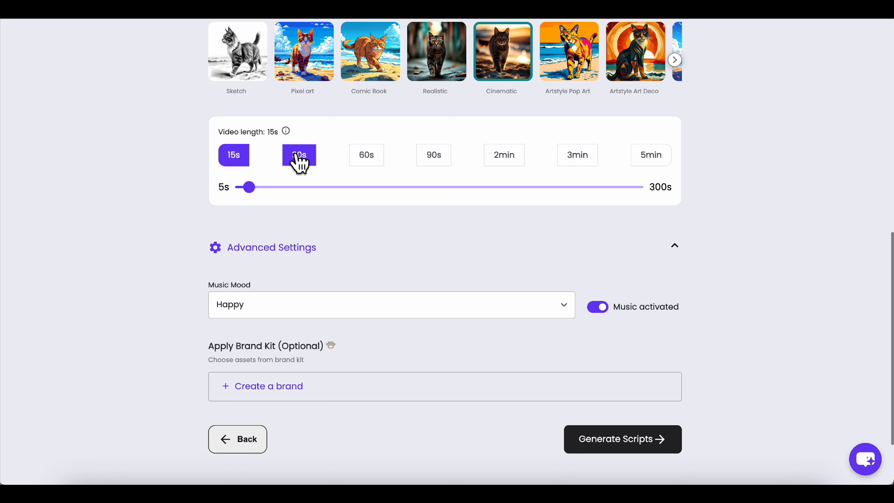
scroll(361, 292, "down", 3)
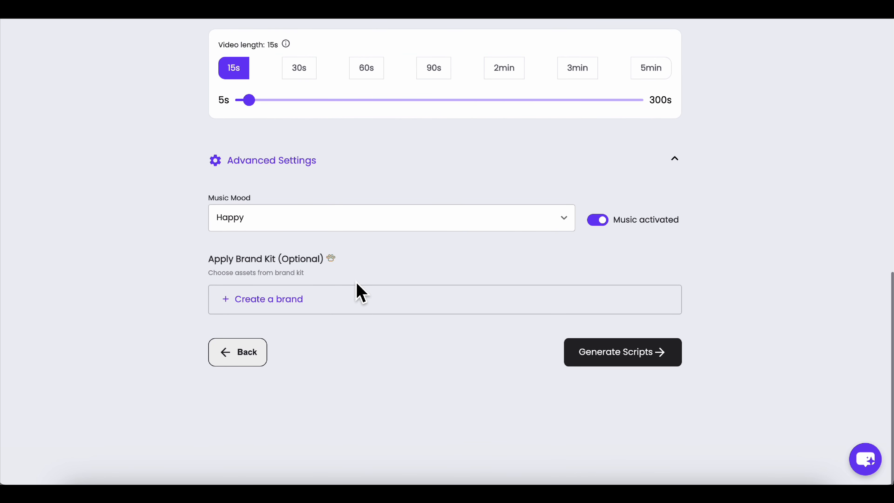
scroll(355, 285, "up", 2)
left_click(352, 281)
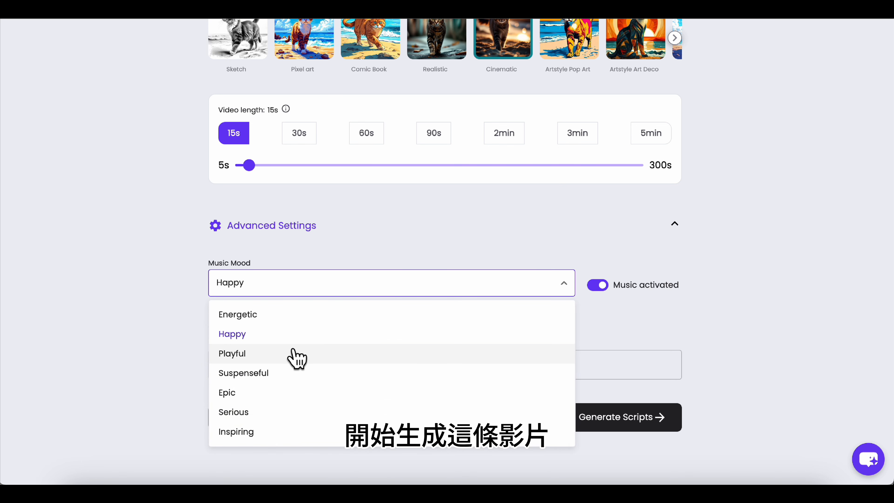
left_click(250, 436)
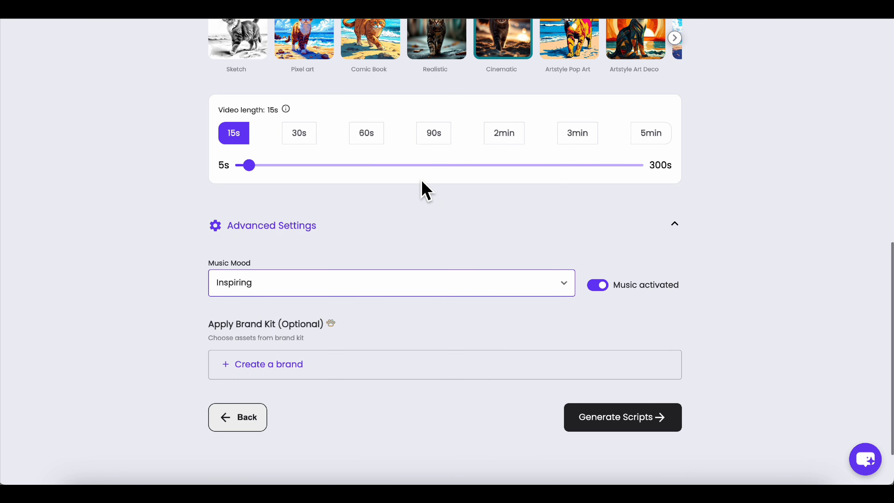
- Generate the scripts for the blog video and go through the alternatives up to Script 3
left_click(650, 427)
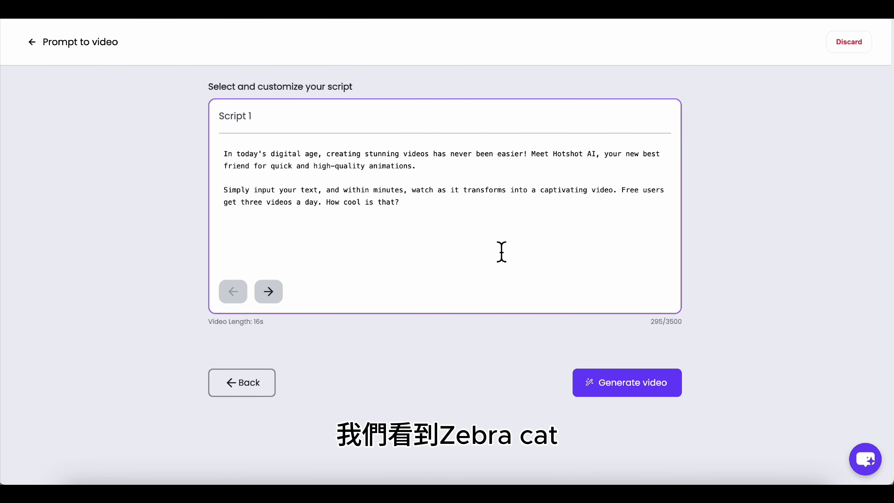
left_click(269, 294)
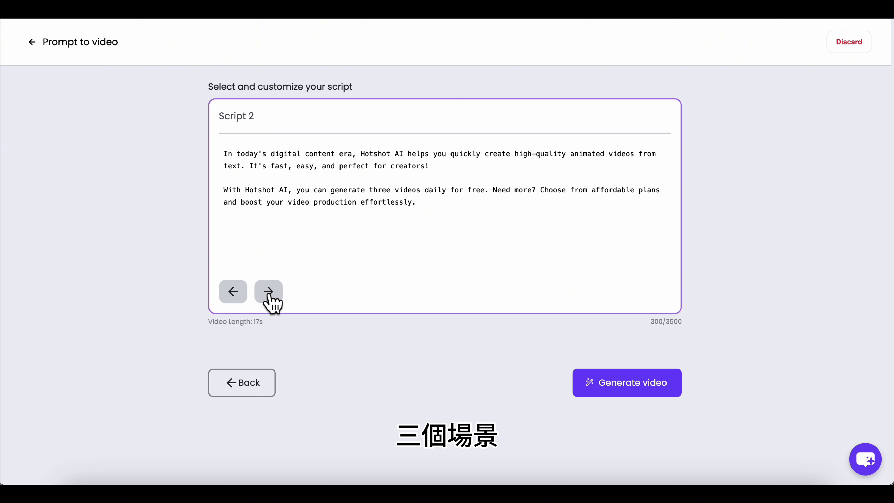
left_click(270, 294)
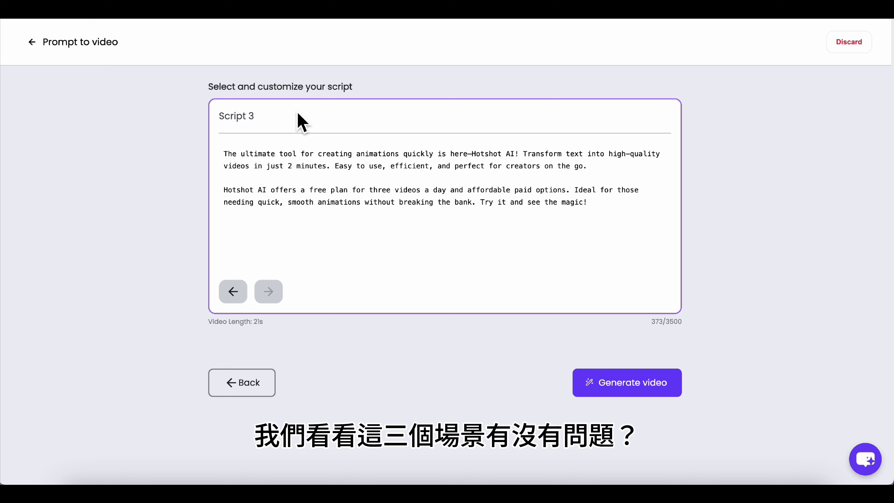